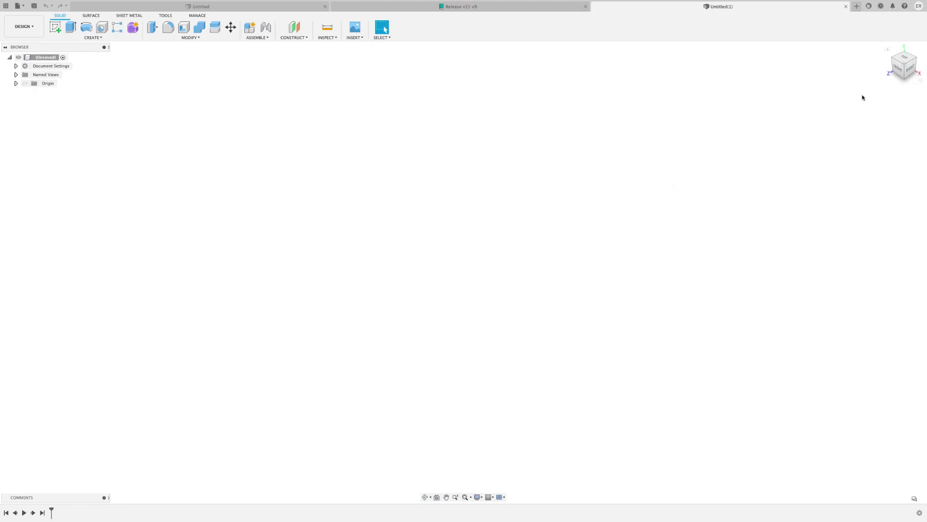
# - Open the account menu from the profile icon at the top right
pyautogui.click(919, 9)
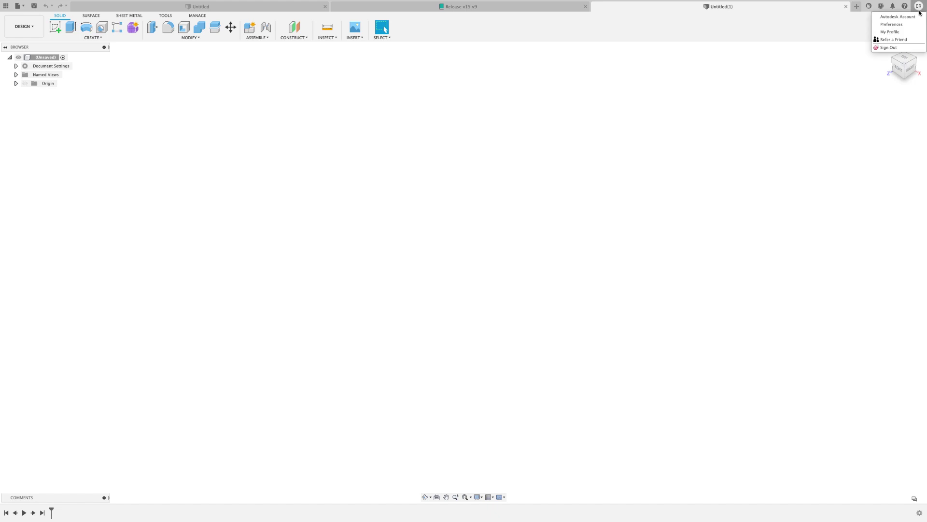
# - Open Preferences, review the General > Electronics Reset Grid options, and confirm with OK
pyautogui.click(908, 24)
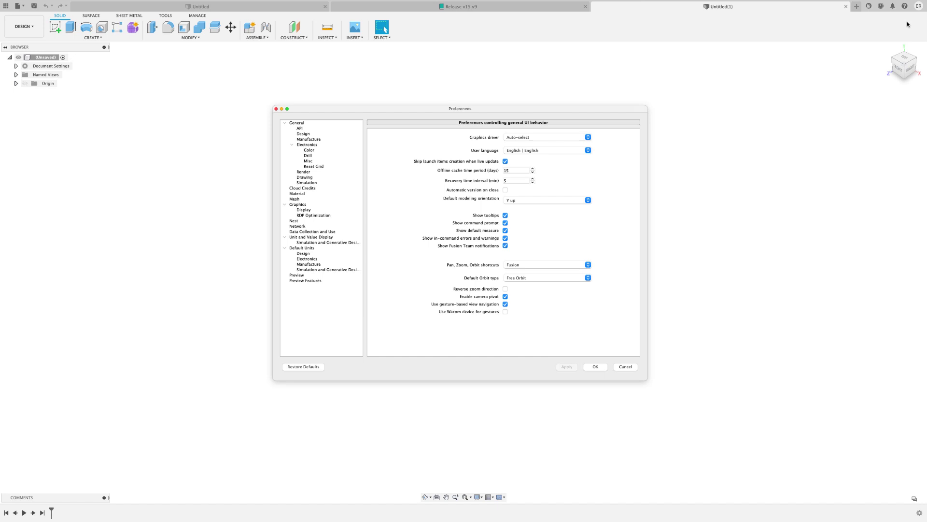
pyautogui.click(318, 167)
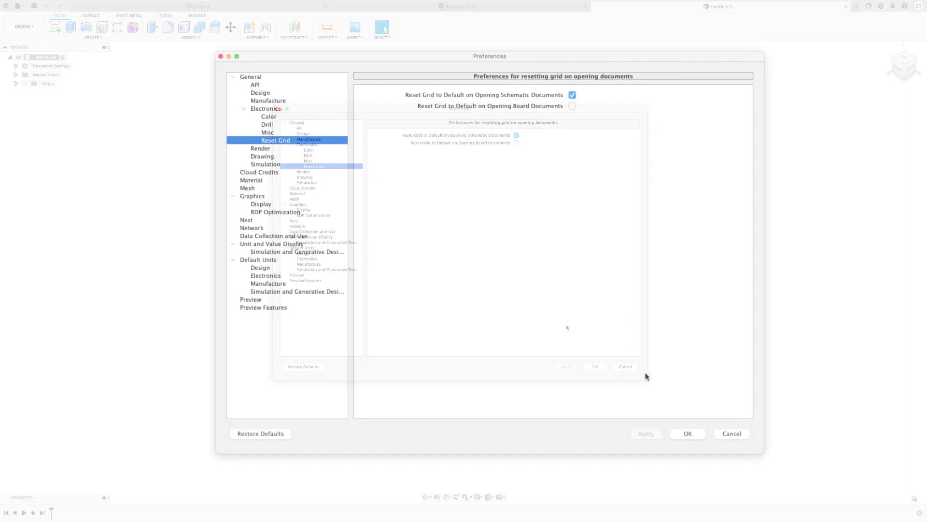
pyautogui.click(690, 432)
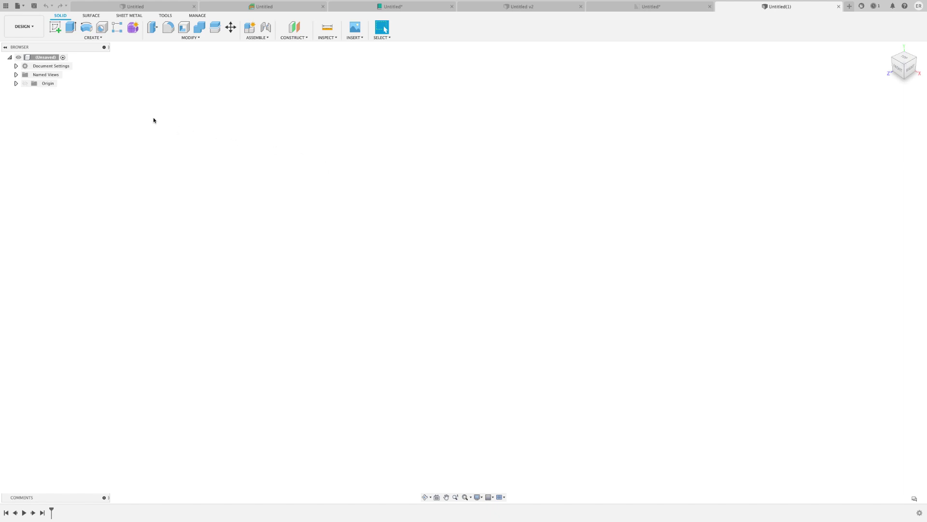
# - Create a new electronics library and start a new package in it
pyautogui.click(24, 7)
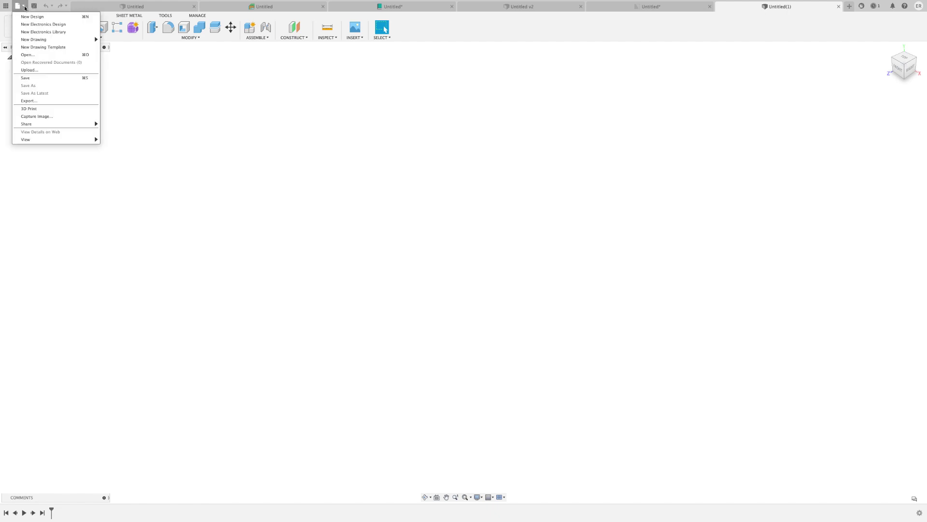
pyautogui.click(33, 32)
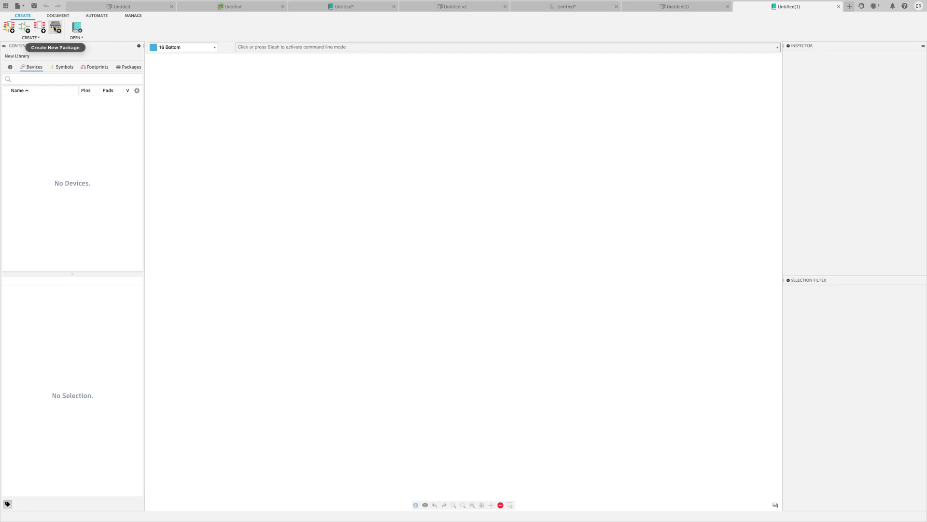
pyautogui.click(55, 28)
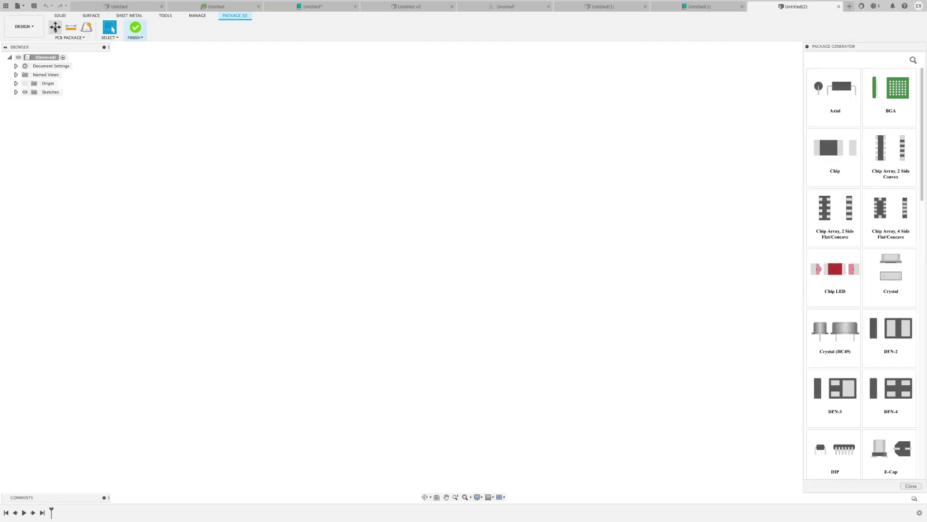
pyautogui.scroll(-10, 833, 382)
# - Generate a QFN package and inspect it from the front, side and underside
pyautogui.click(831, 381)
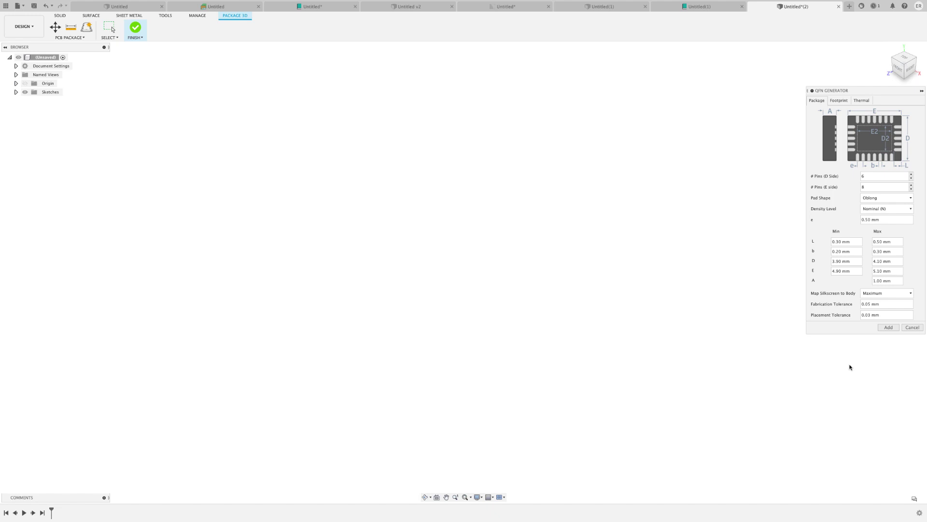
pyautogui.click(889, 327)
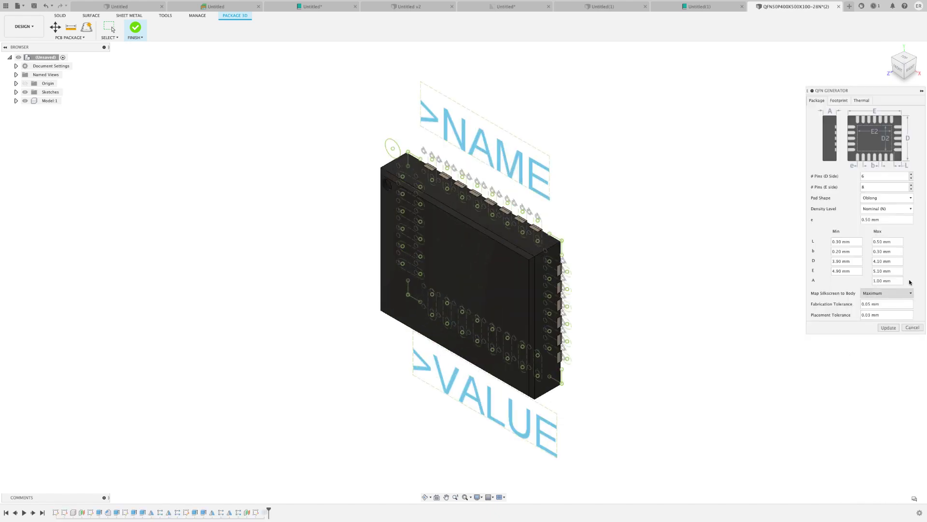
pyautogui.click(836, 101)
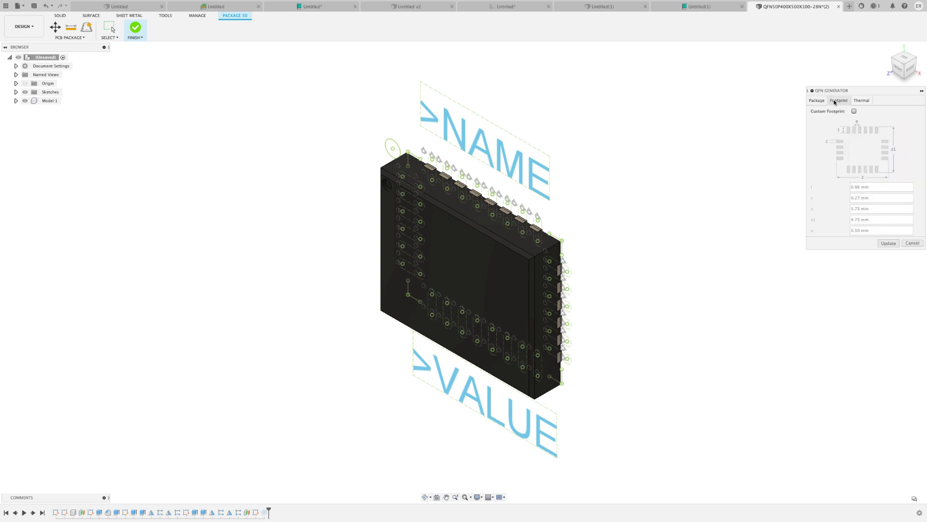
pyautogui.click(897, 71)
pyautogui.click(916, 65)
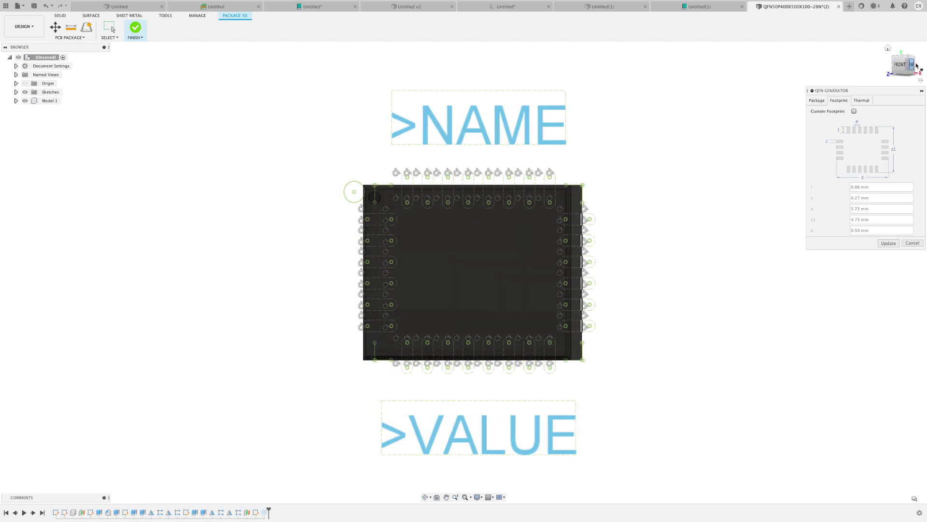
pyautogui.click(917, 65)
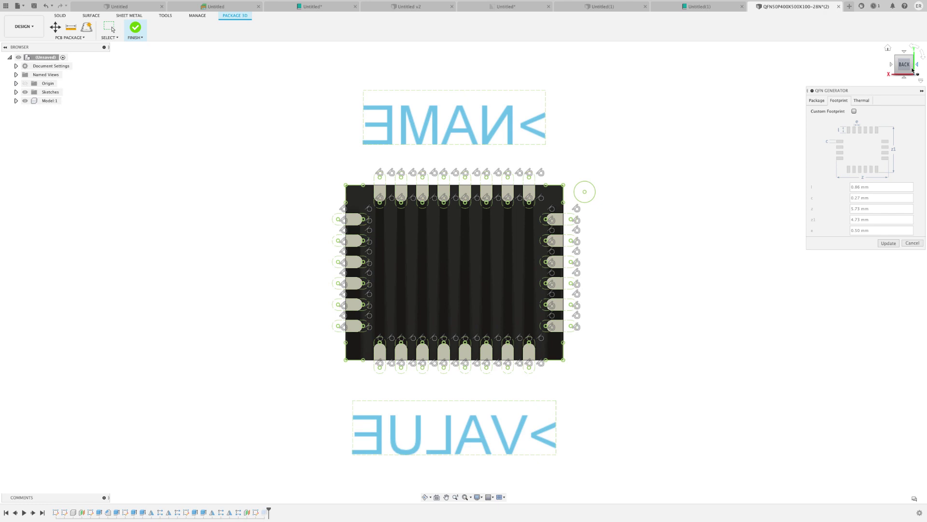
# - Add a centre thermal pad to the QFN package and update the model
pyautogui.click(862, 101)
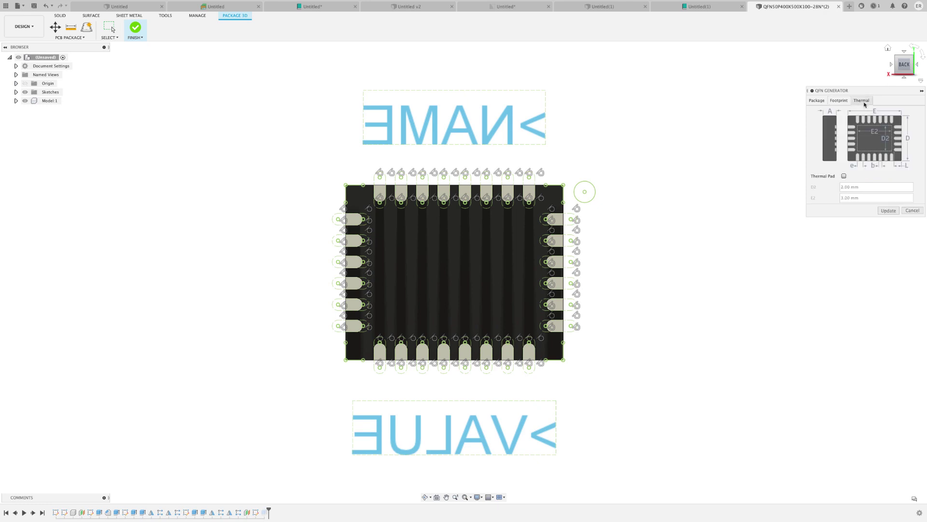
pyautogui.click(844, 176)
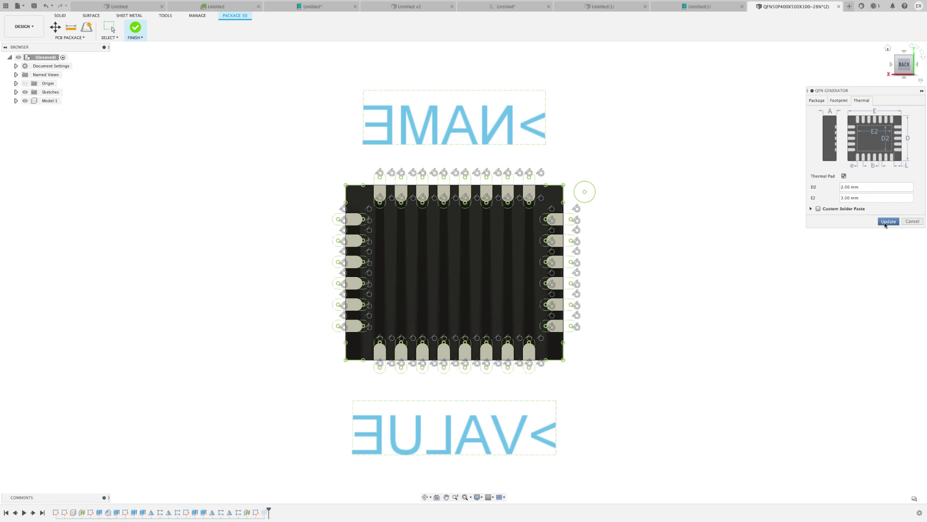
pyautogui.click(889, 222)
# - Enable a custom QFN footprint with pad length l set to 1 mm
pyautogui.click(839, 100)
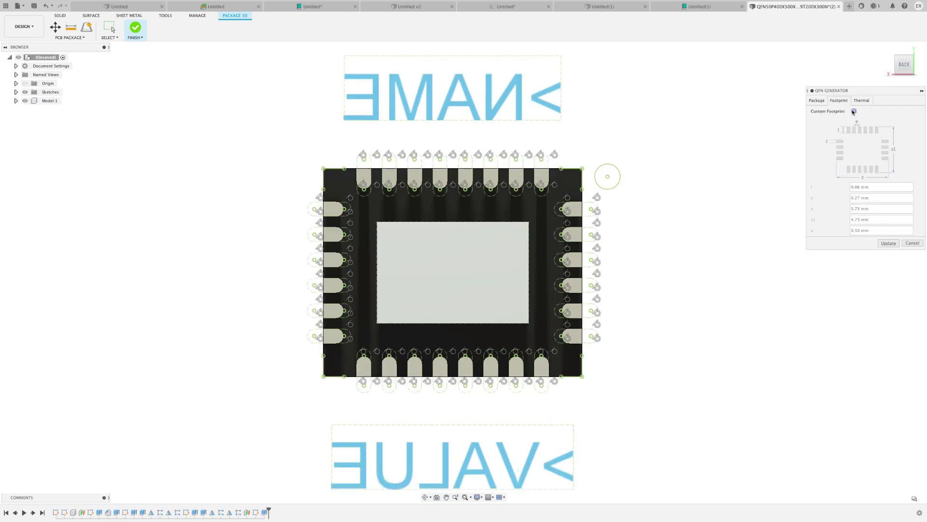
pyautogui.click(854, 111)
pyautogui.doubleClick(855, 187)
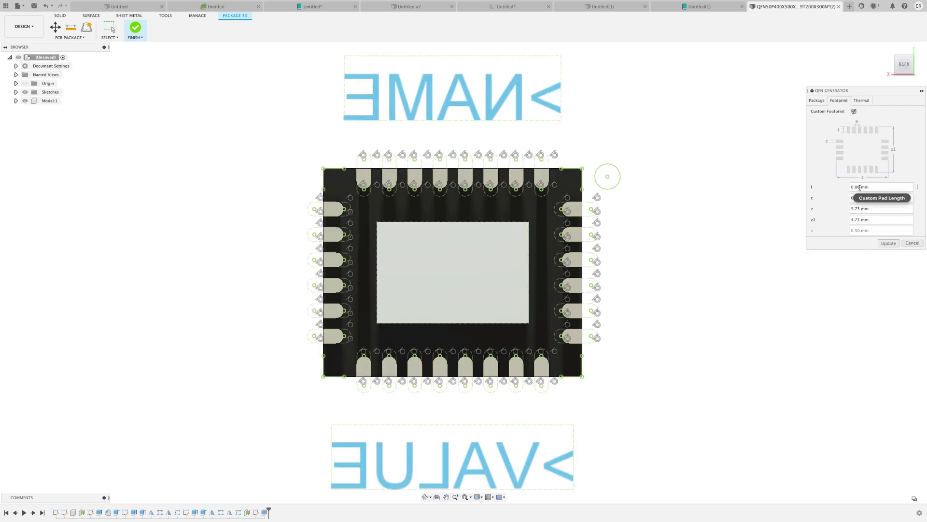
pyautogui.press('BackSpace')
pyautogui.write('1')
pyautogui.click(889, 243)
# - Regenerate the package as an axial resistor from the Axial generator
pyautogui.click(844, 95)
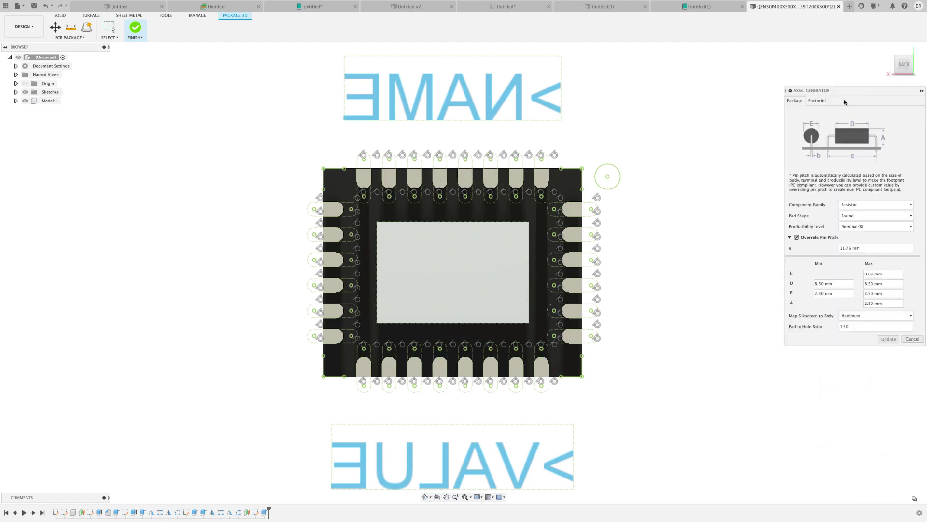
pyautogui.press('Escape')
pyautogui.scroll(-10, 859, 253)
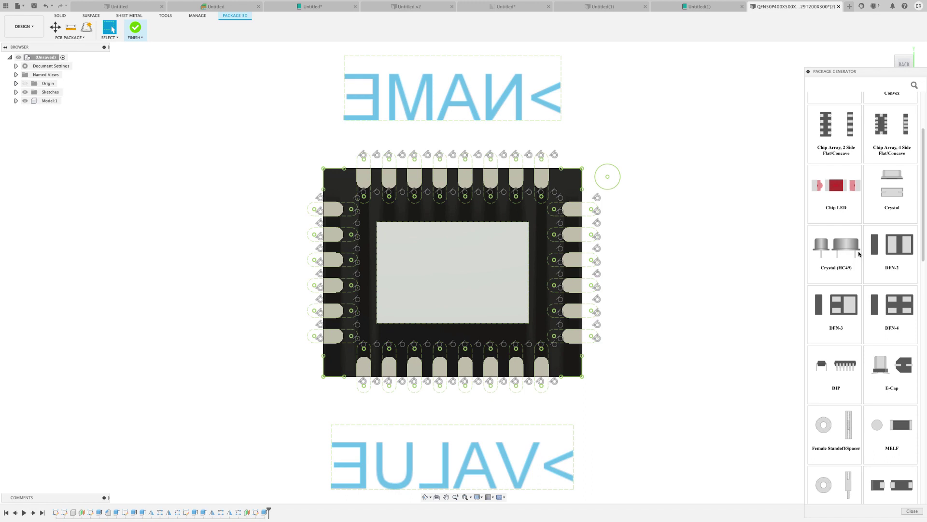
pyautogui.scroll(10, 859, 253)
pyautogui.click(844, 126)
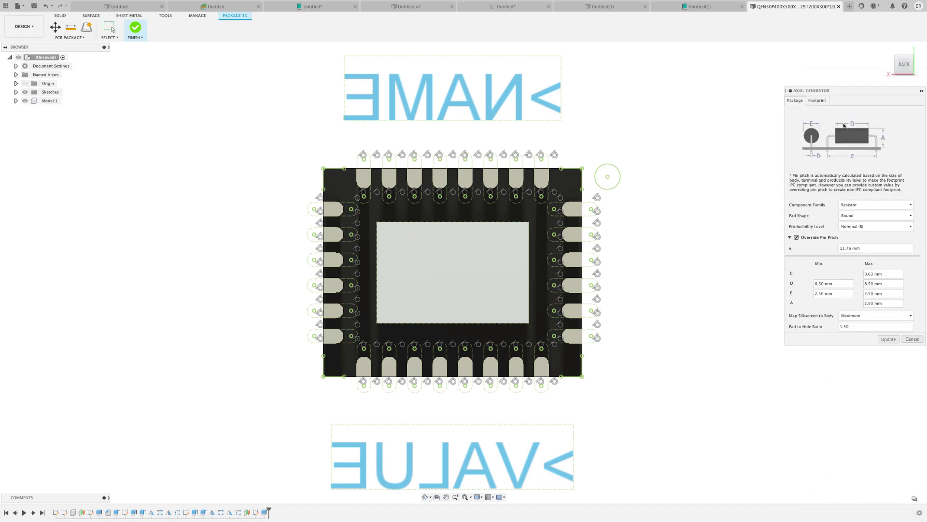
pyautogui.click(888, 339)
pyautogui.scroll(5, 629, 327)
pyautogui.scroll(-2, 629, 327)
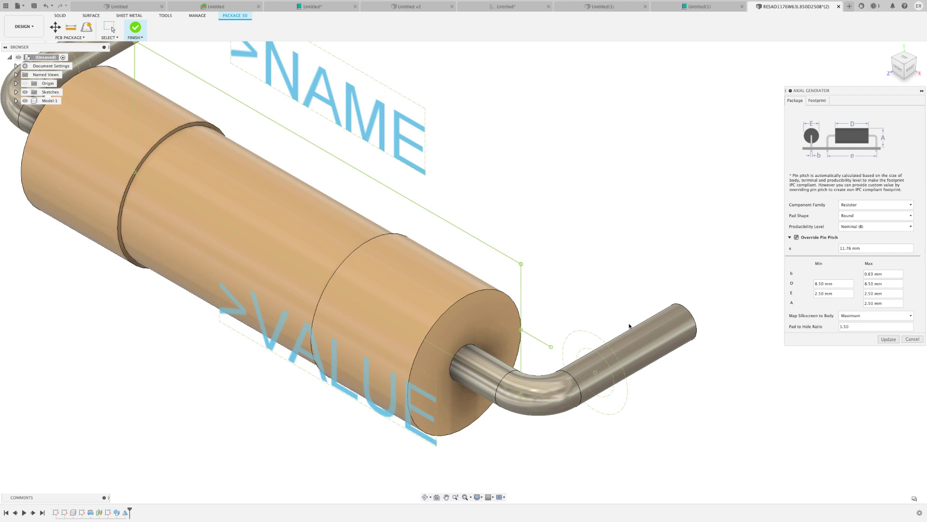
# - Enable a custom axial footprint with hole diameter b1 of 1.00 mm
pyautogui.click(818, 101)
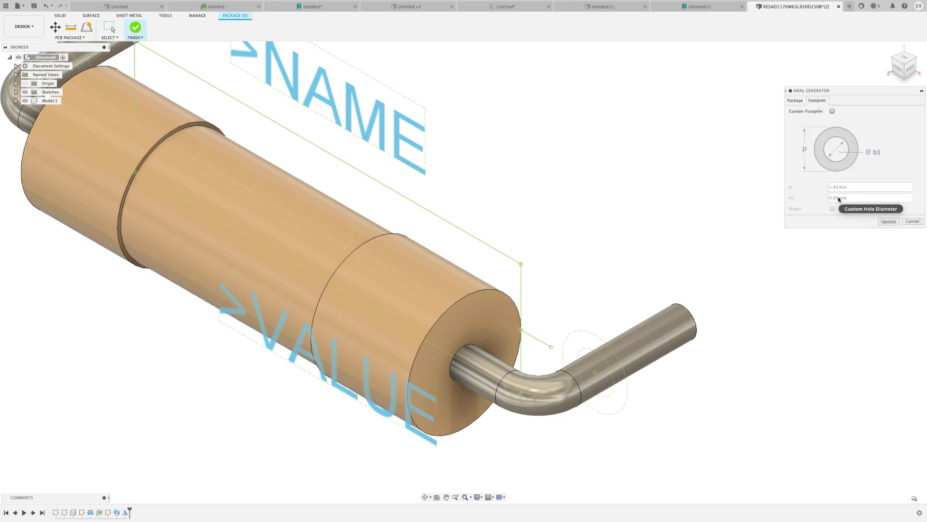
pyautogui.click(832, 112)
pyautogui.doubleClick(829, 198)
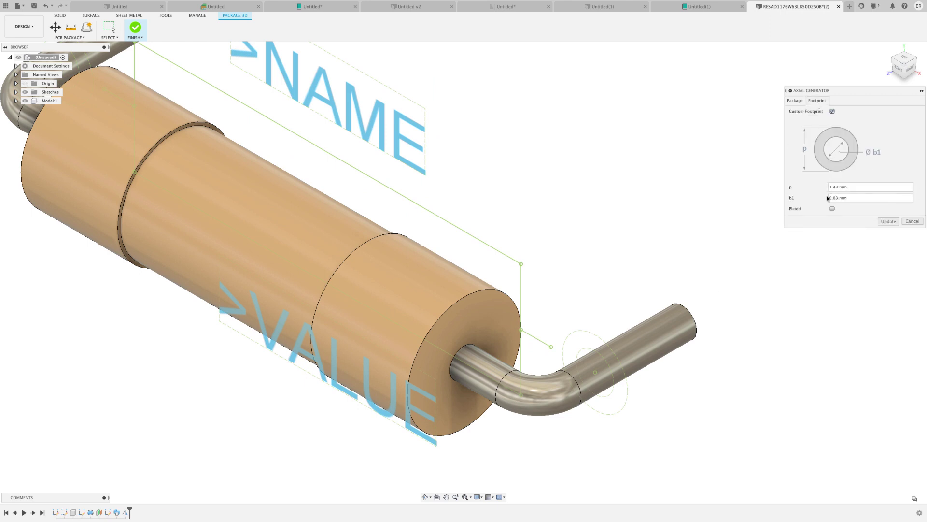
pyautogui.press('BackSpace')
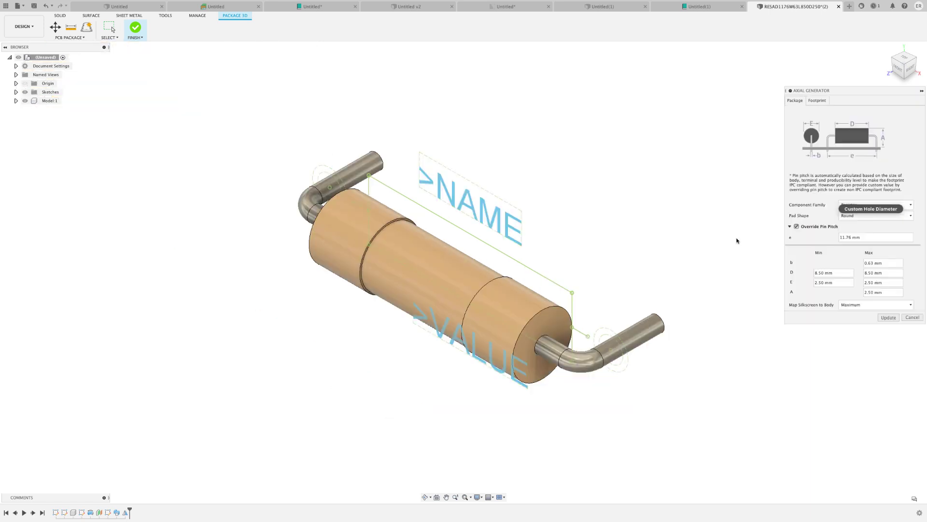
pyautogui.scroll(5, 736, 241)
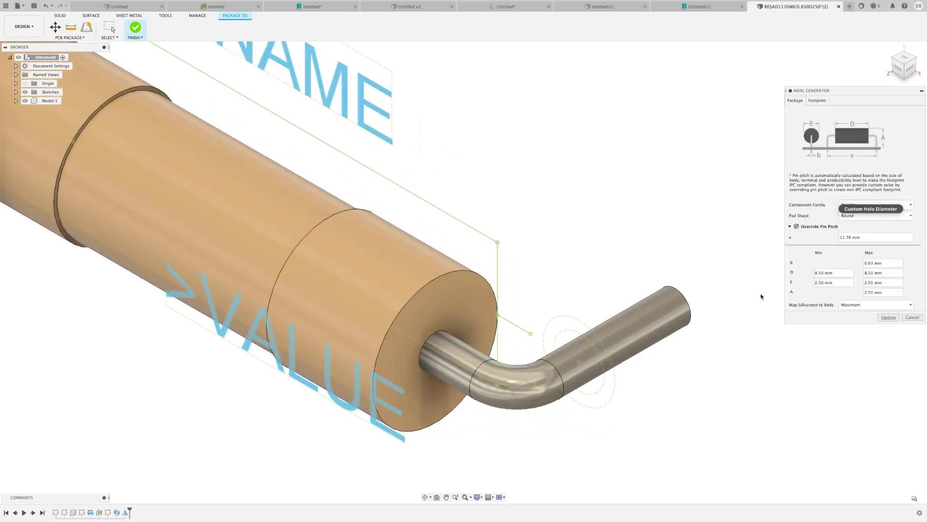
pyautogui.click(821, 101)
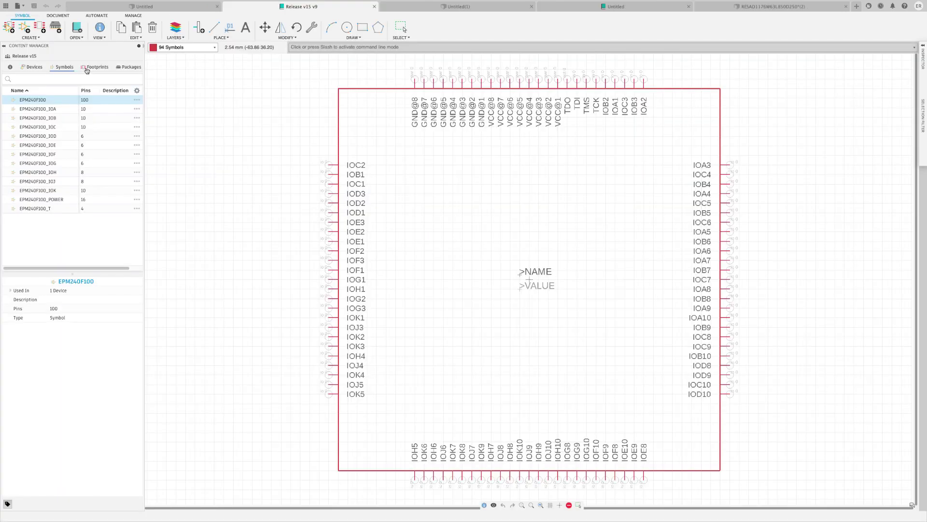
# - Open the FBGA100 footprint, then the EPM240F100 device, from the library lists
pyautogui.click(94, 67)
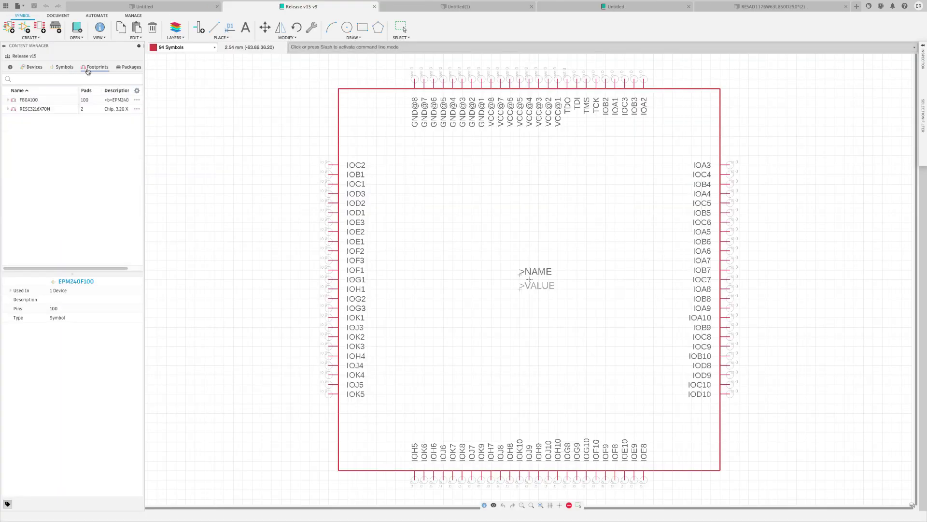
pyautogui.doubleClick(34, 100)
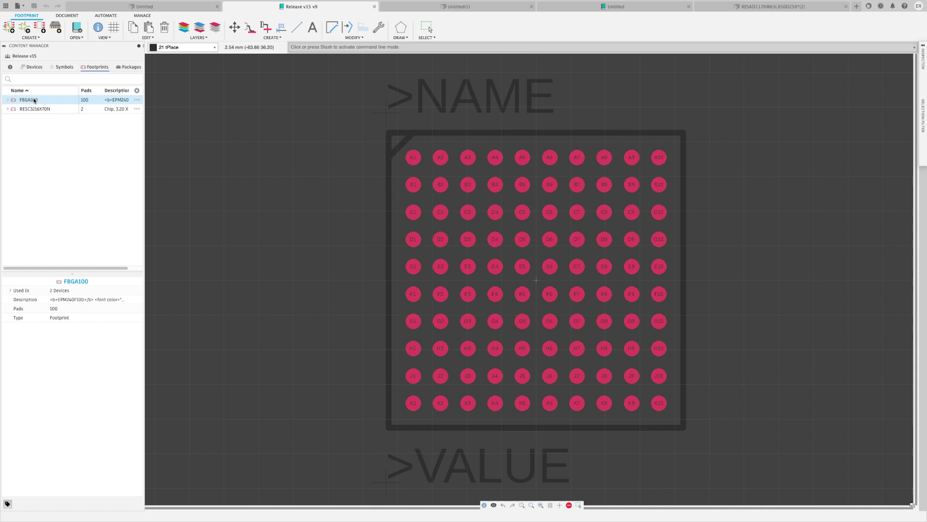
pyautogui.click(34, 68)
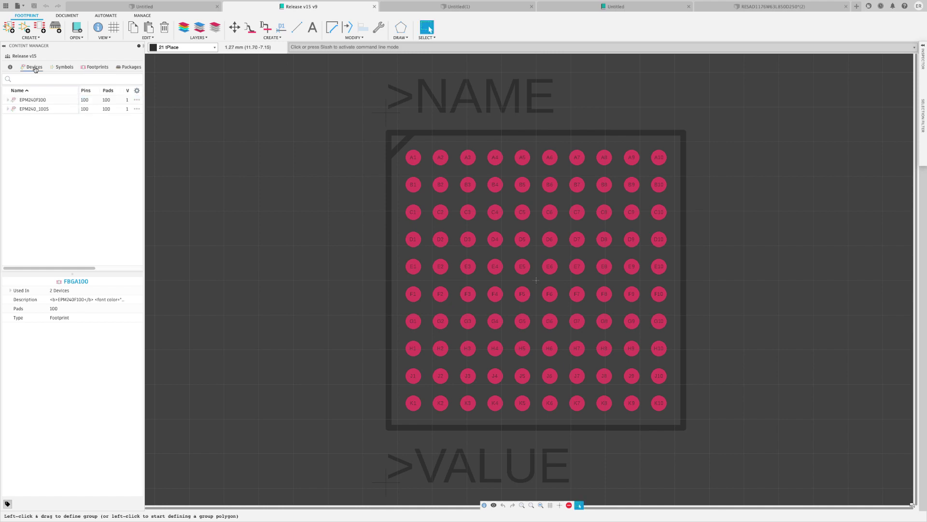
pyautogui.doubleClick(35, 100)
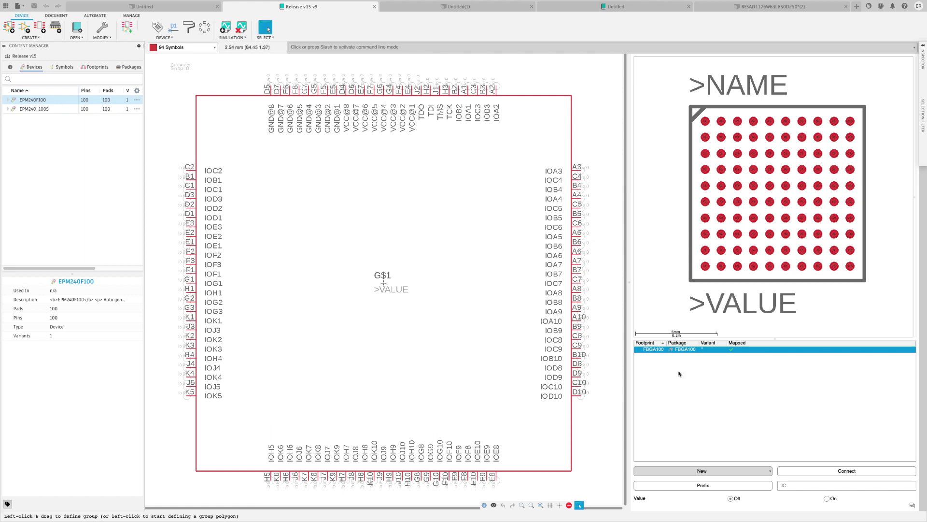
# - Scroll through the EPM240F100 pin-to-FBGA100-pad connection list and accept it with OK
pyautogui.click(840, 470)
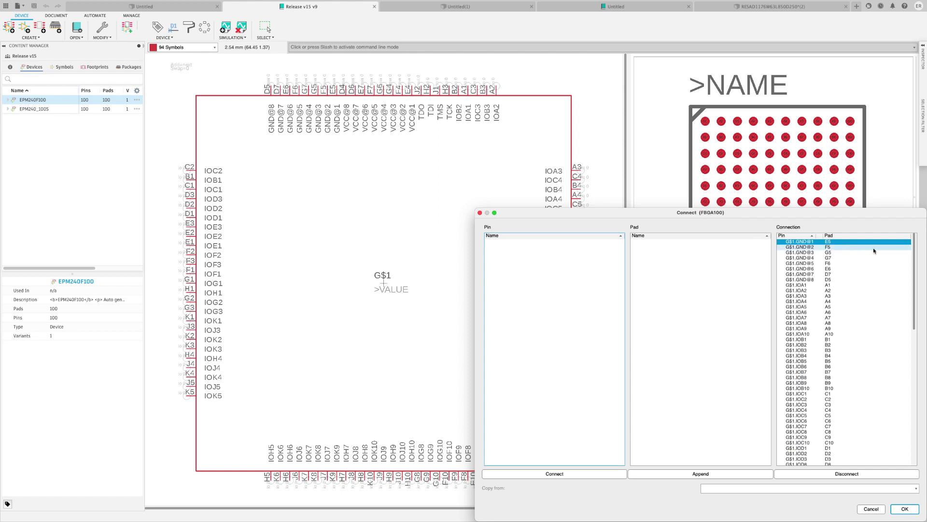
pyautogui.moveTo(914, 249); pyautogui.dragTo(924, 383)
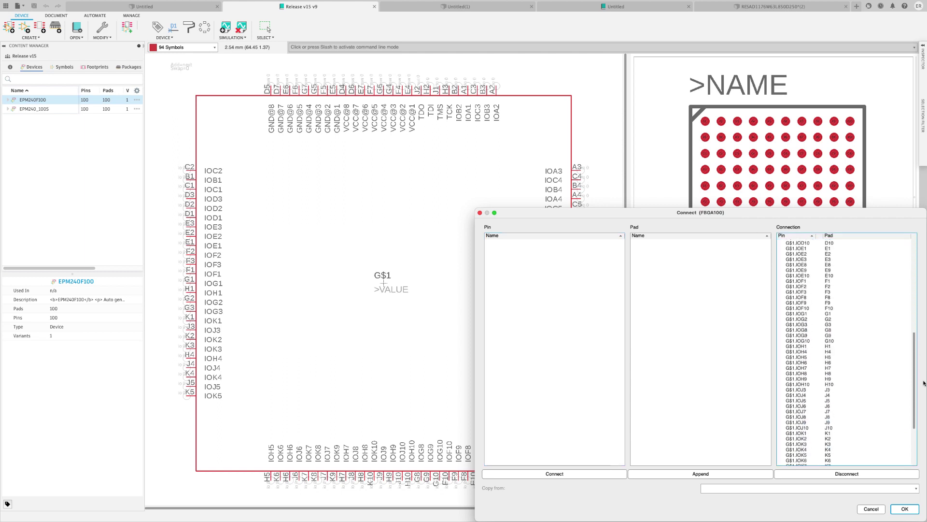
pyautogui.click(905, 509)
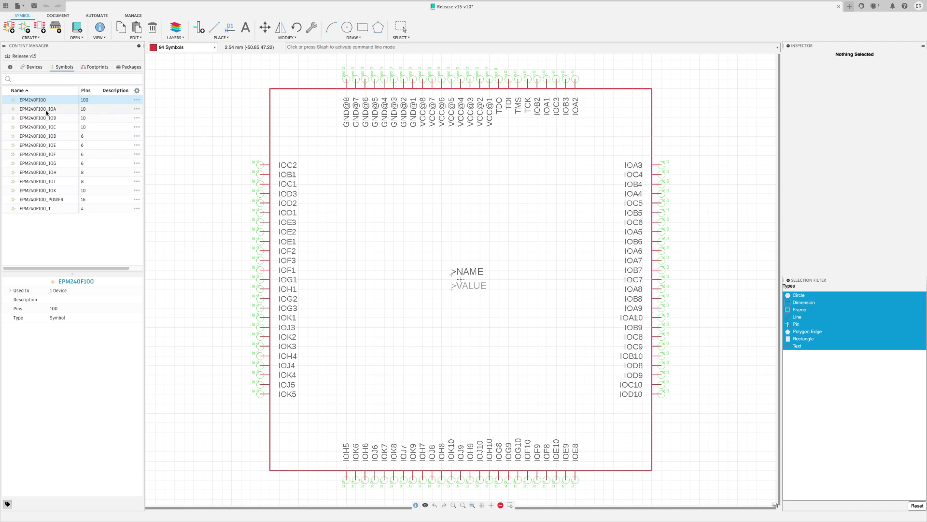
# - Preview the EPM240F100_IOA, EPM240F100_IOB and EPM240F100_POWER symbols, then list the devices
pyautogui.click(46, 110)
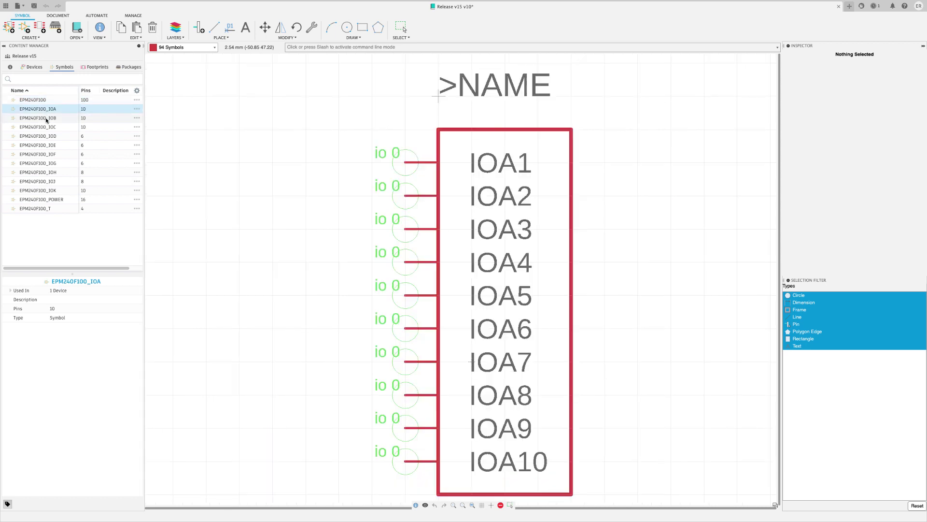
pyautogui.click(46, 119)
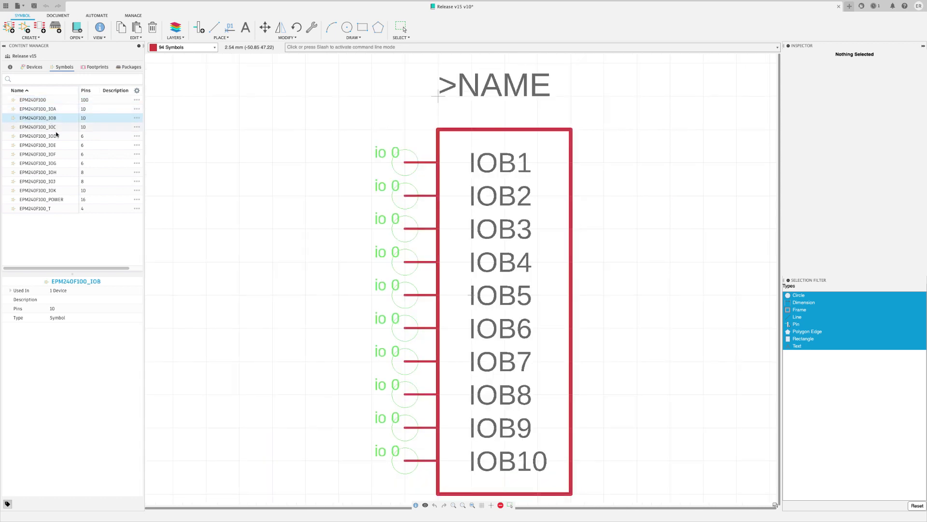
pyautogui.click(57, 200)
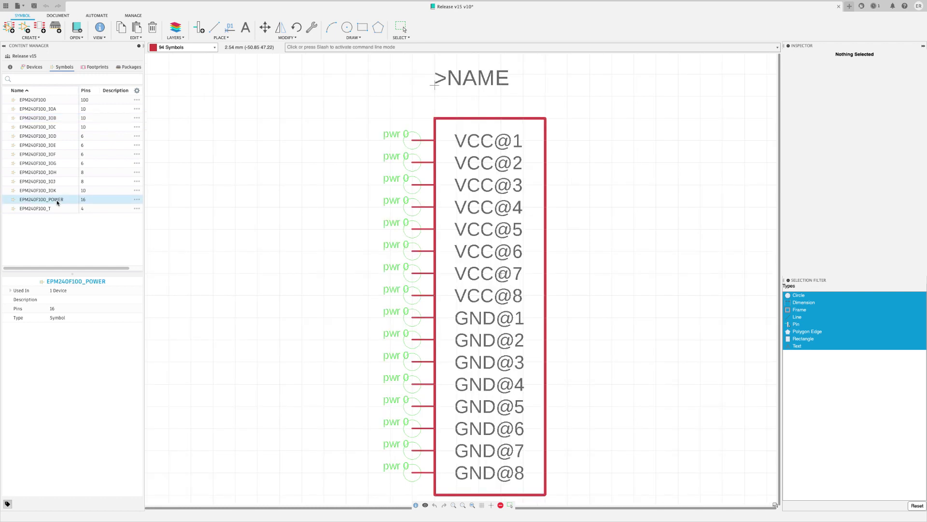
pyautogui.click(40, 68)
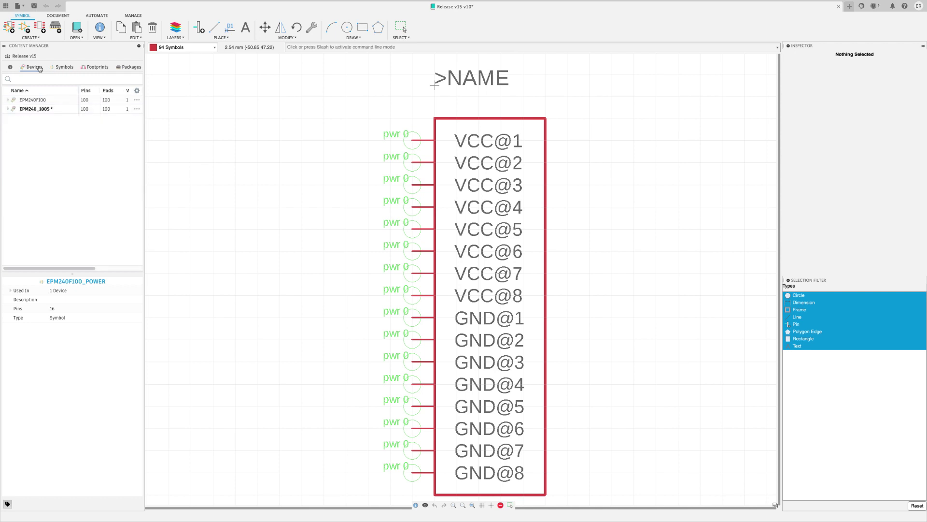
# - Reopen EPM240F100 and scroll its pin-to-pad connections, closing without changes
pyautogui.click(41, 101)
pyautogui.doubleClick(41, 101)
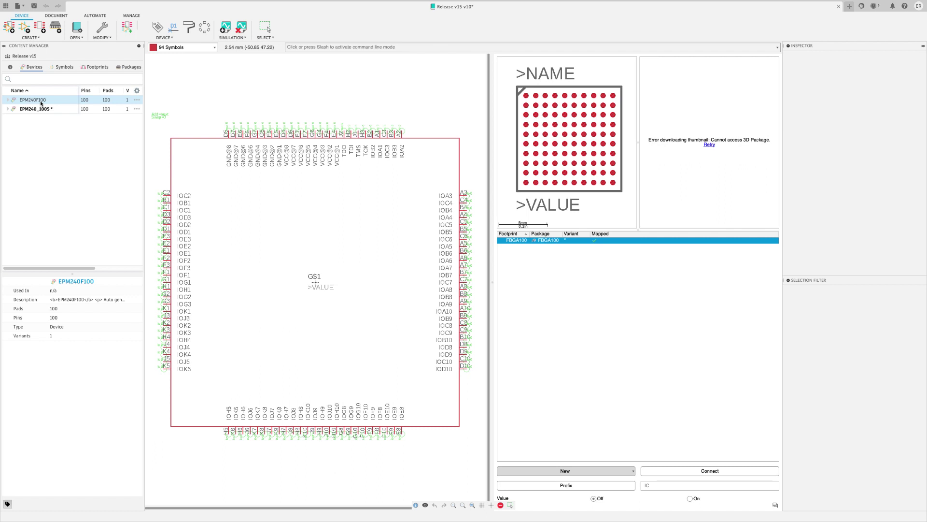
pyautogui.click(708, 470)
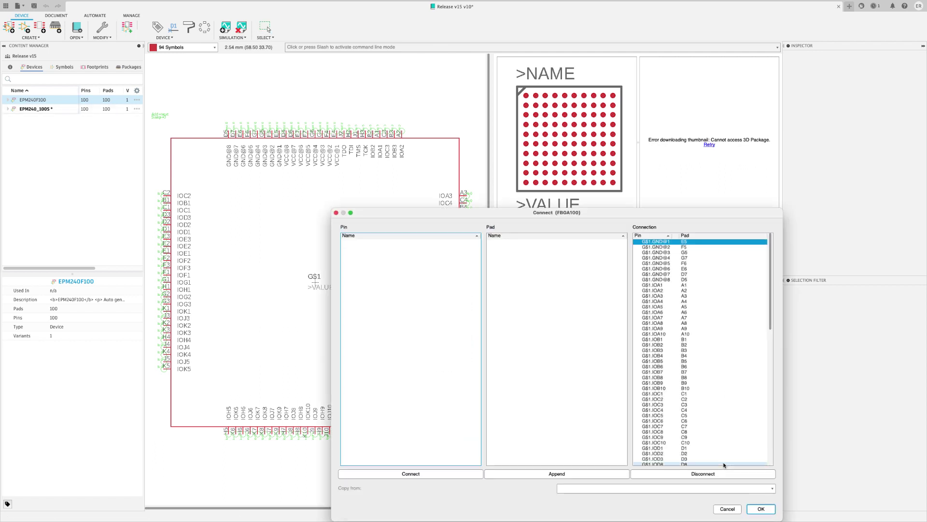
pyautogui.moveTo(772, 329); pyautogui.dragTo(777, 390)
pyautogui.click(336, 213)
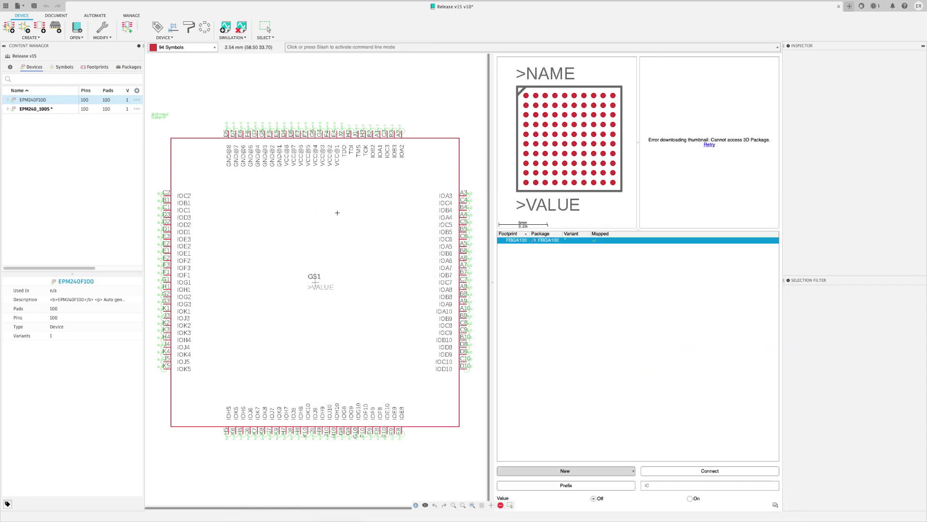
# - Open EPM240_100S and copy all its pin-to-pad connections from EPM240F100
pyautogui.click(47, 109)
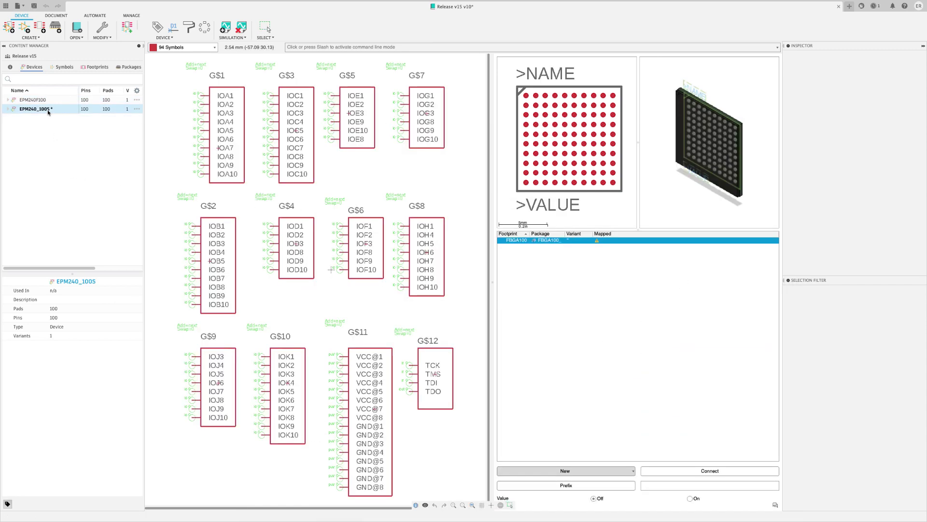
pyautogui.press('g')
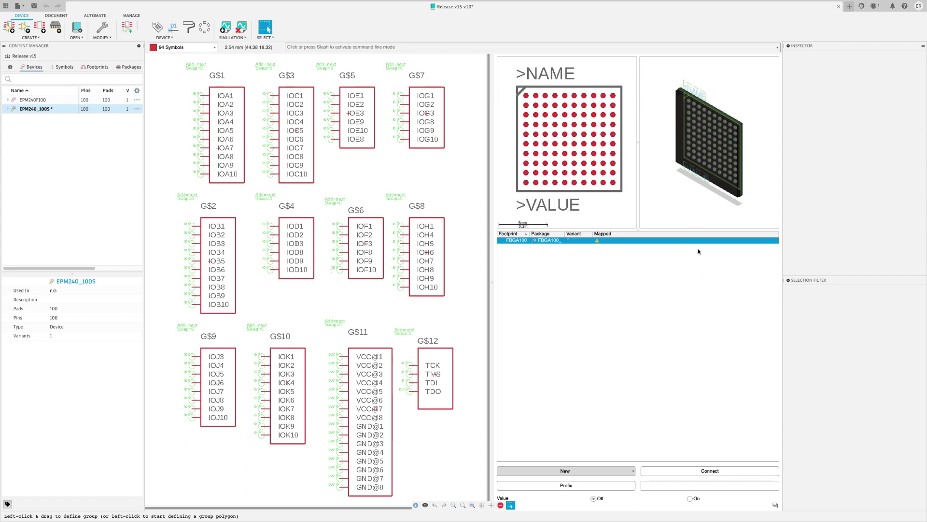
pyautogui.click(742, 471)
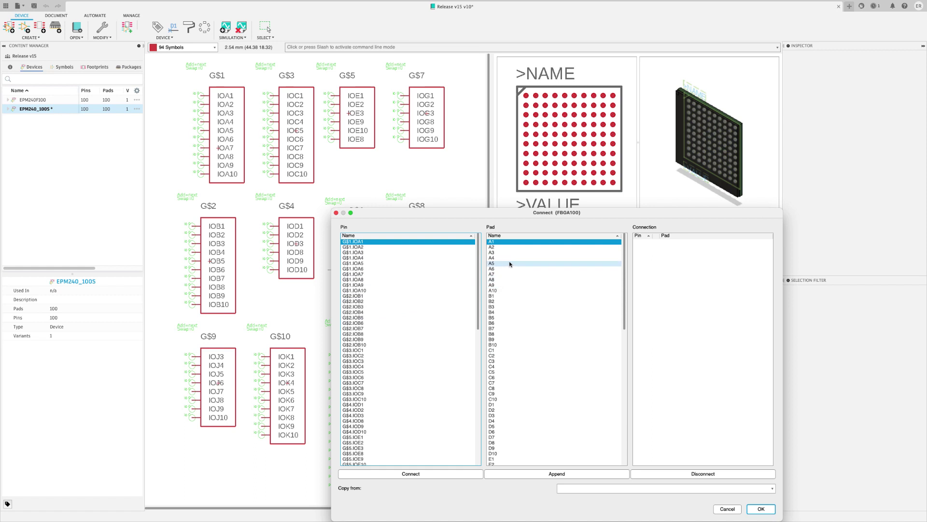
pyautogui.click(757, 491)
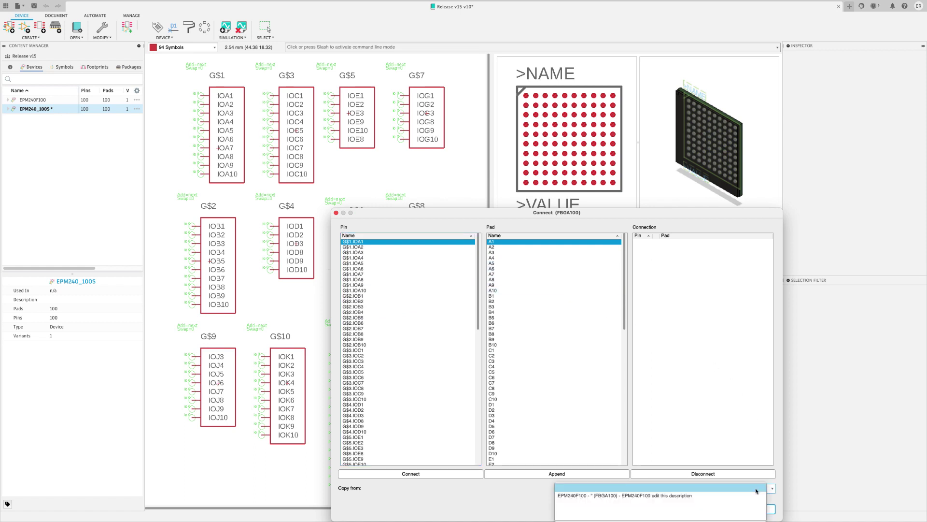
pyautogui.click(718, 496)
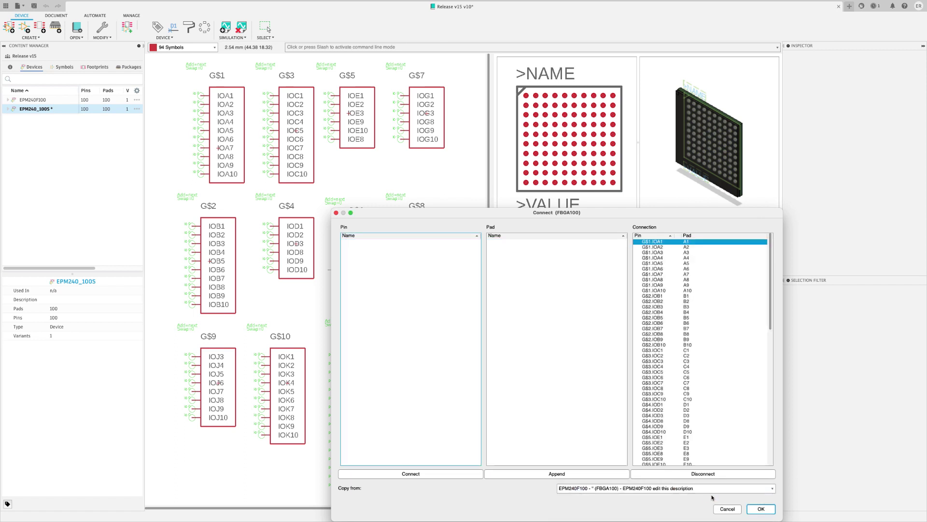
pyautogui.click(763, 509)
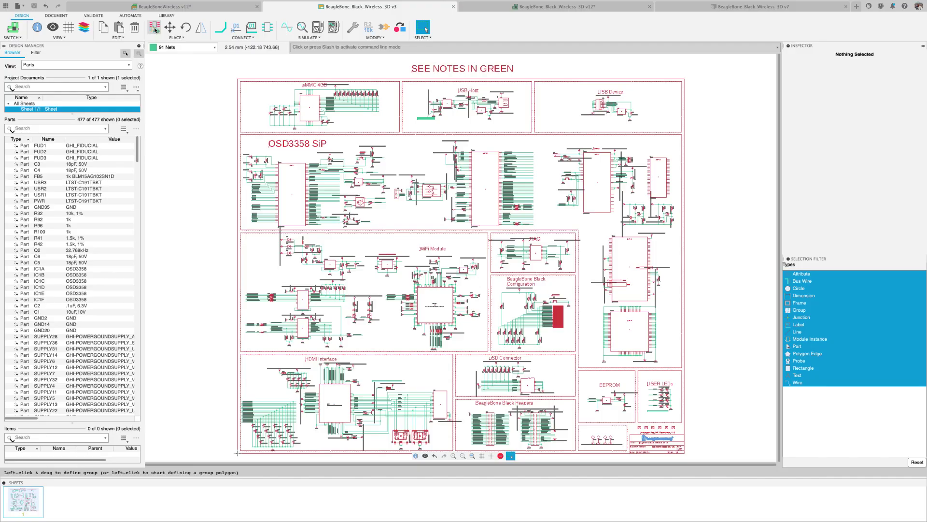
# - In the part library, expand the Transformer library's DST series and preview the DST-6-56 transformer
pyautogui.click(155, 30)
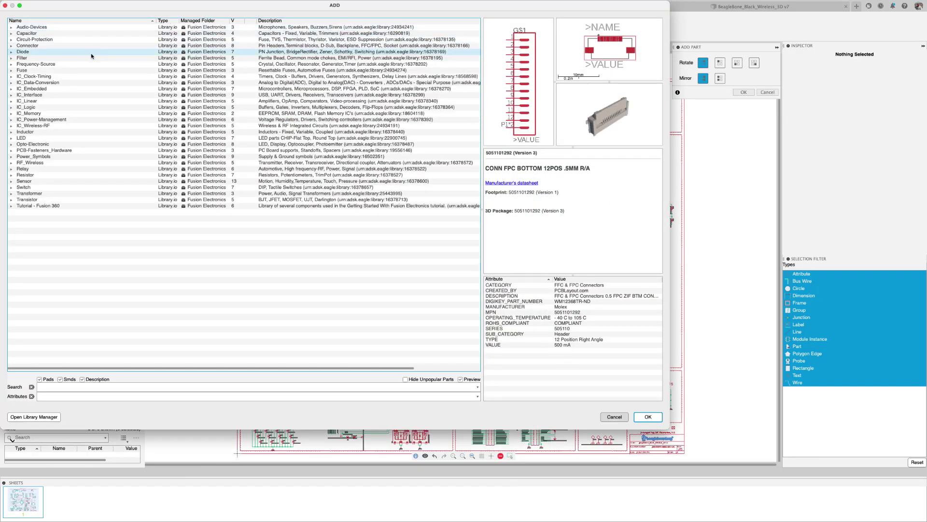
pyautogui.click(11, 193)
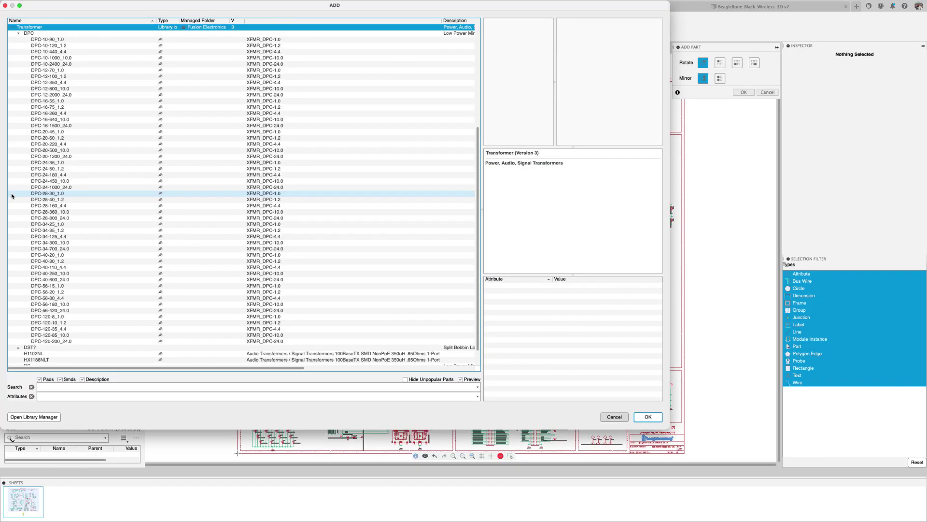
pyautogui.click(39, 175)
pyautogui.doubleClick(28, 347)
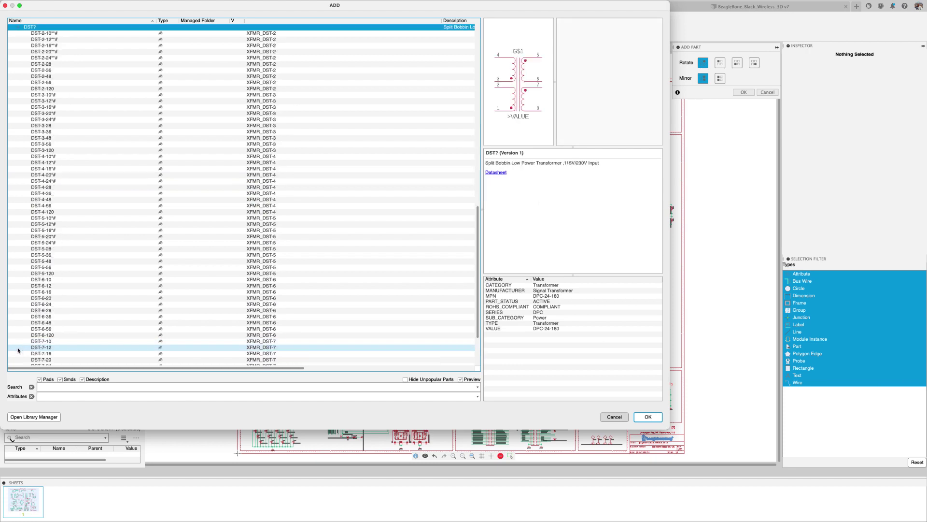
pyautogui.click(42, 329)
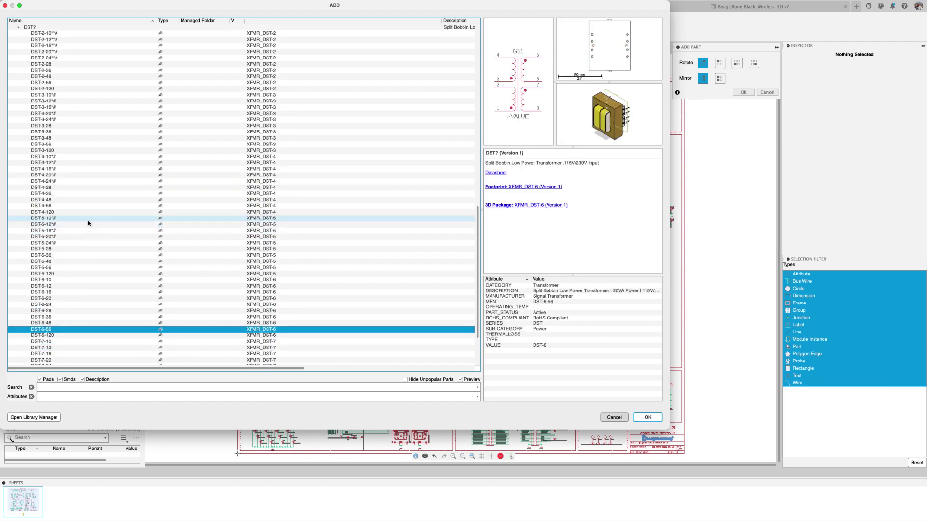
pyautogui.scroll(15, 89, 220)
pyautogui.scroll(5, 88, 218)
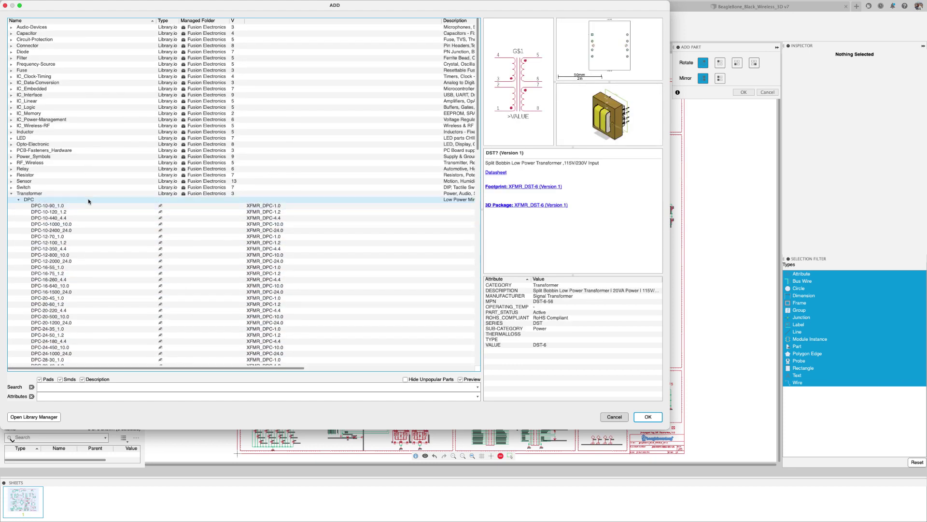
pyautogui.click(11, 46)
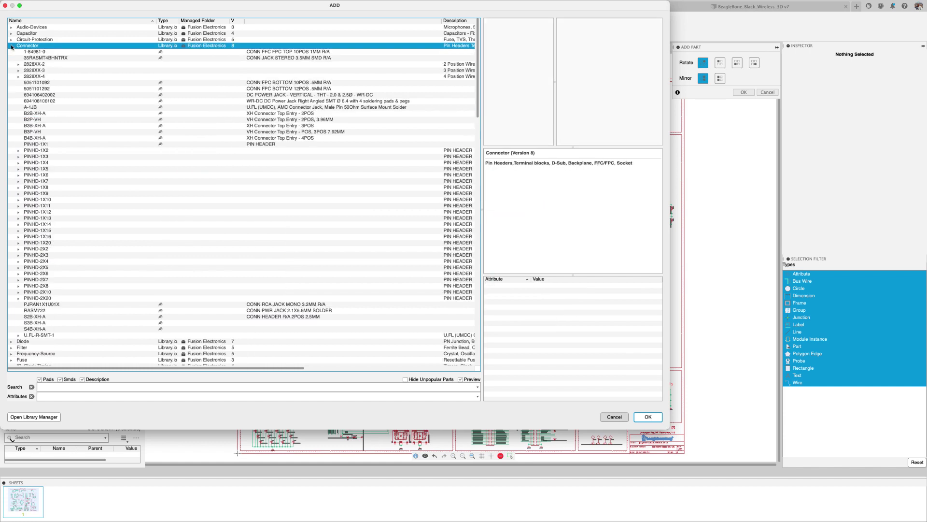
pyautogui.click(37, 84)
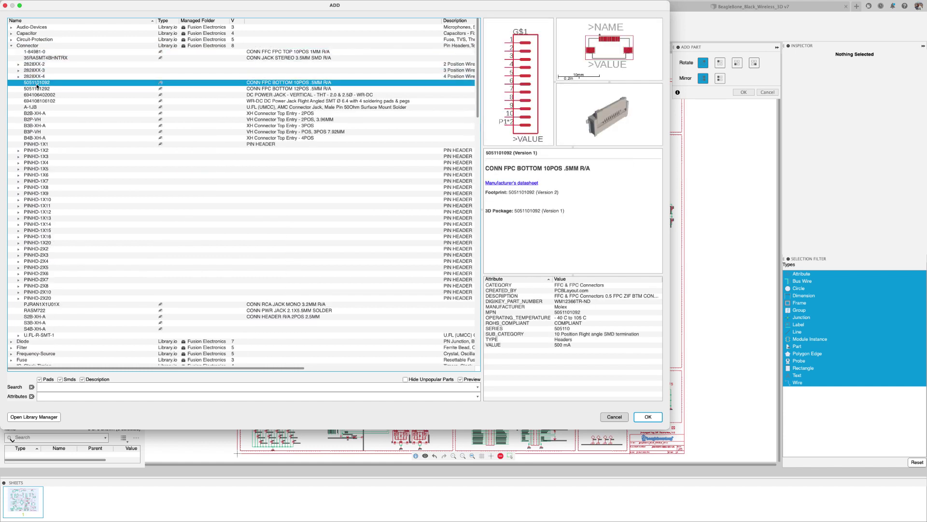
pyautogui.click(38, 89)
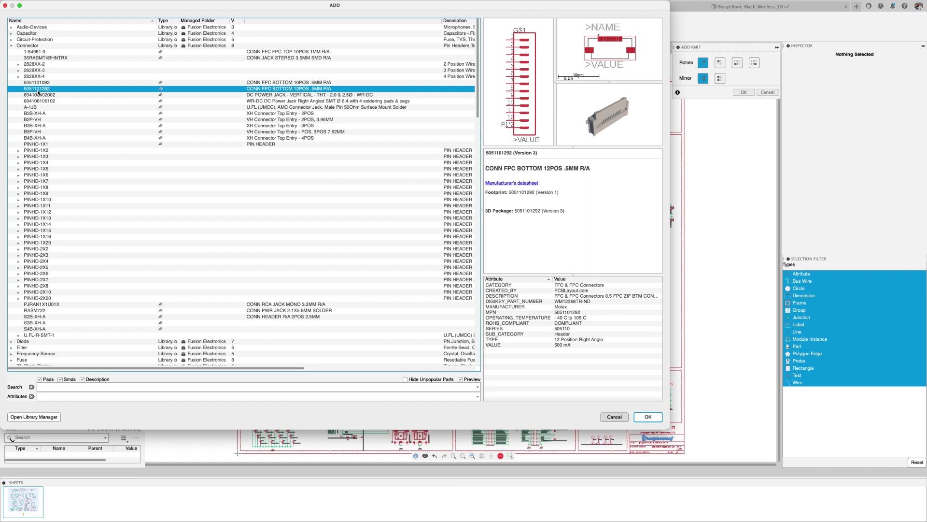